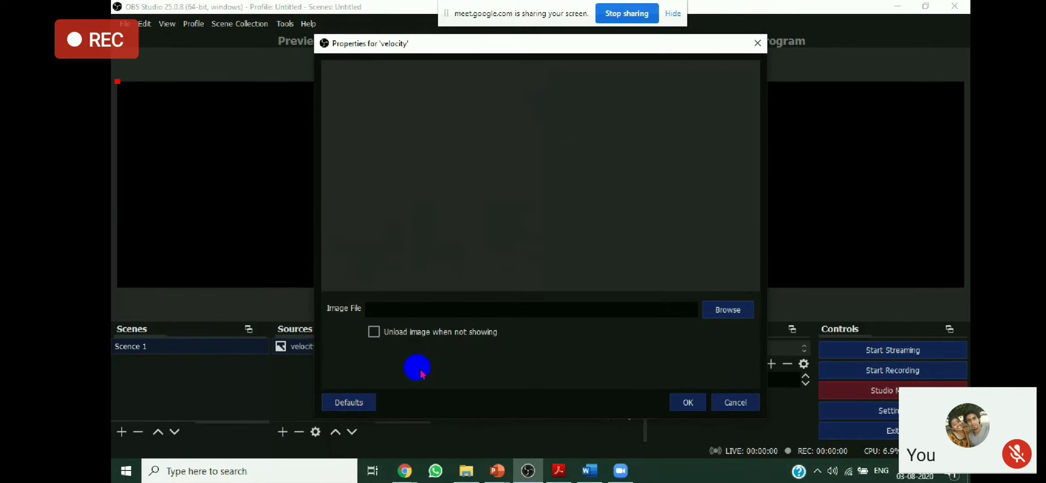
# Load the TPACK picture from the Desktop's Practice Files folder as the velocity source's image
pyautogui.click(743, 305)
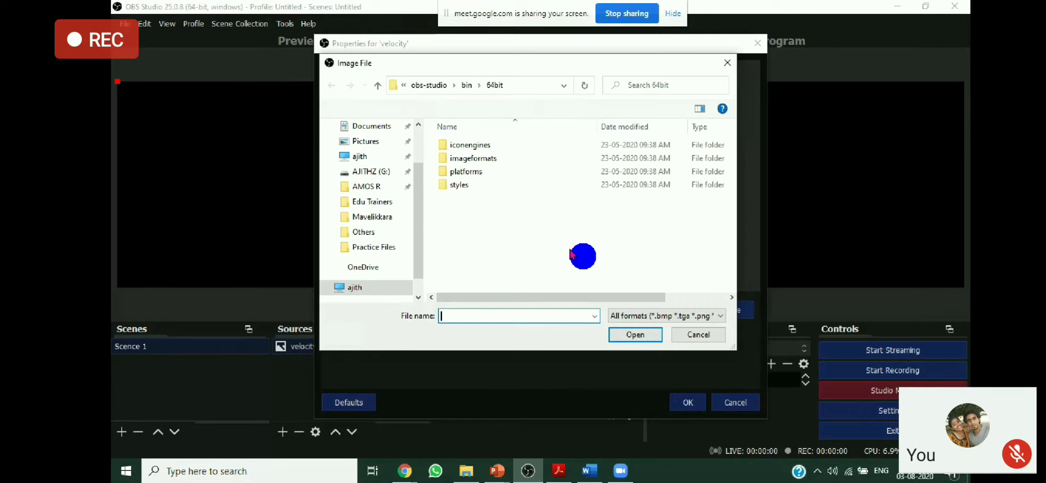
pyautogui.moveTo(416, 233); pyautogui.dragTo(374, 155)
pyautogui.click(374, 152)
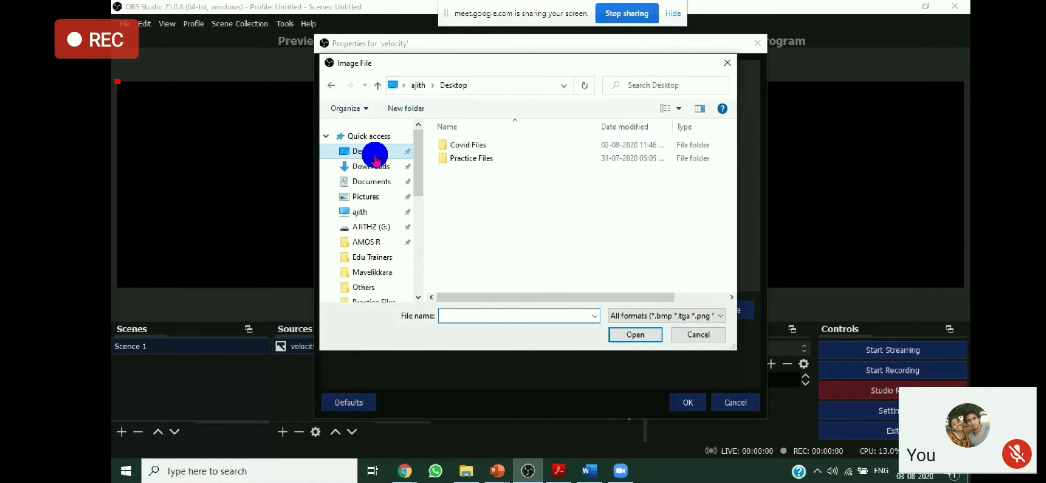
pyautogui.click(488, 158)
pyautogui.click(637, 334)
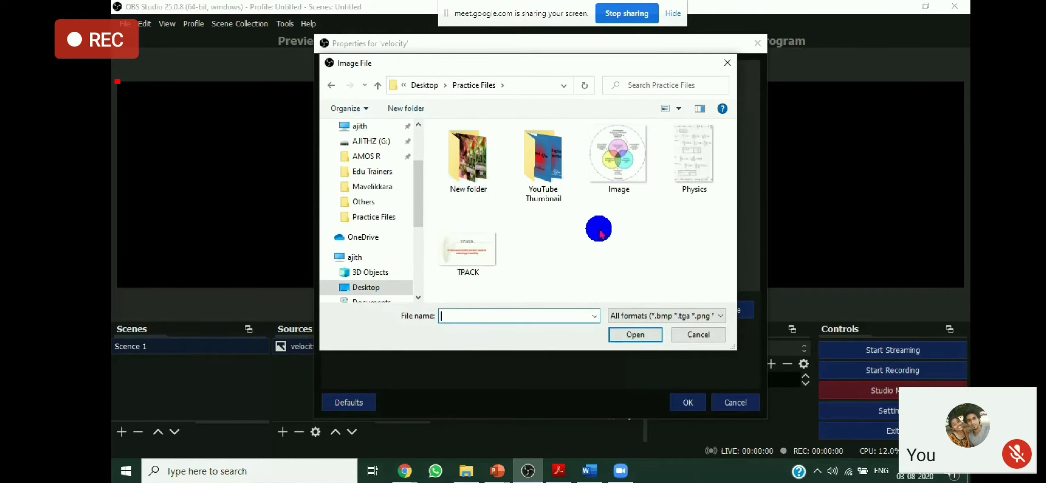
pyautogui.click(606, 157)
pyautogui.click(468, 249)
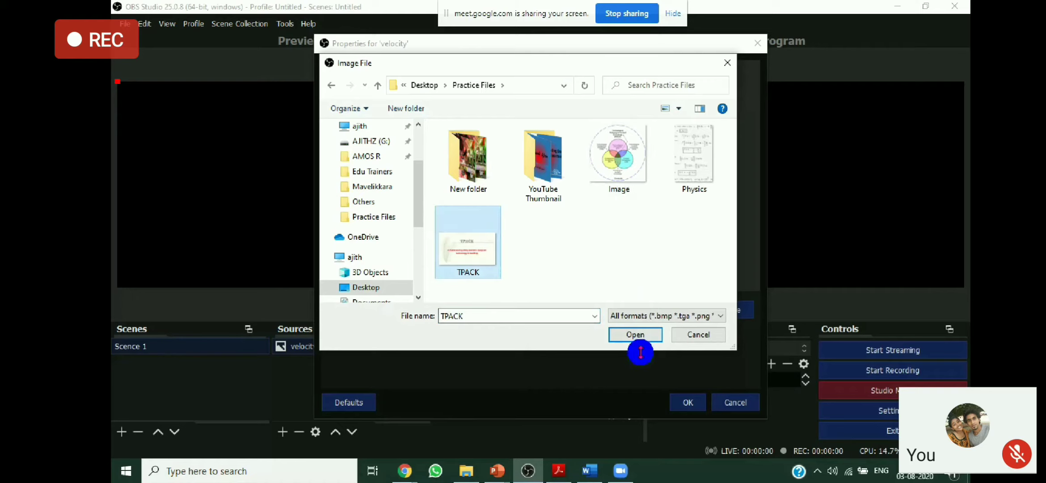
pyautogui.click(641, 342)
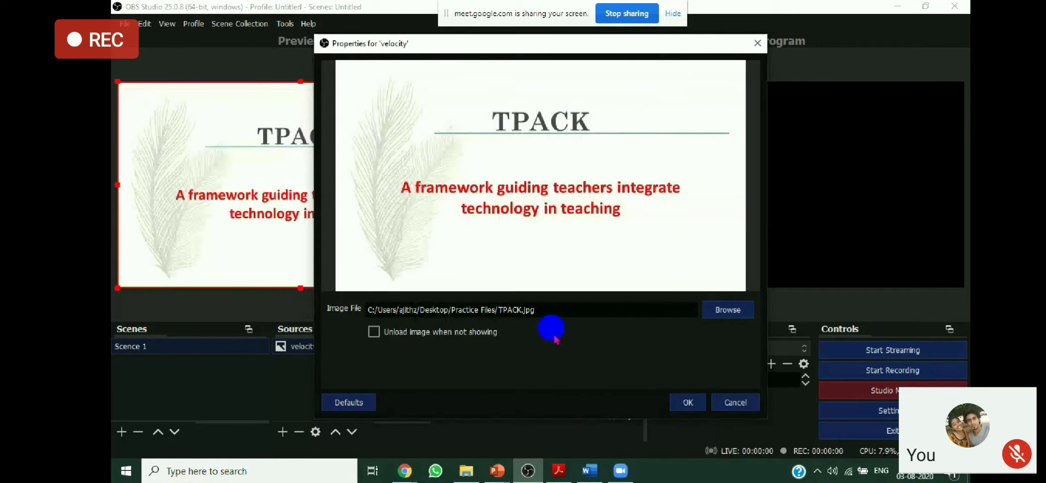
pyautogui.click(681, 404)
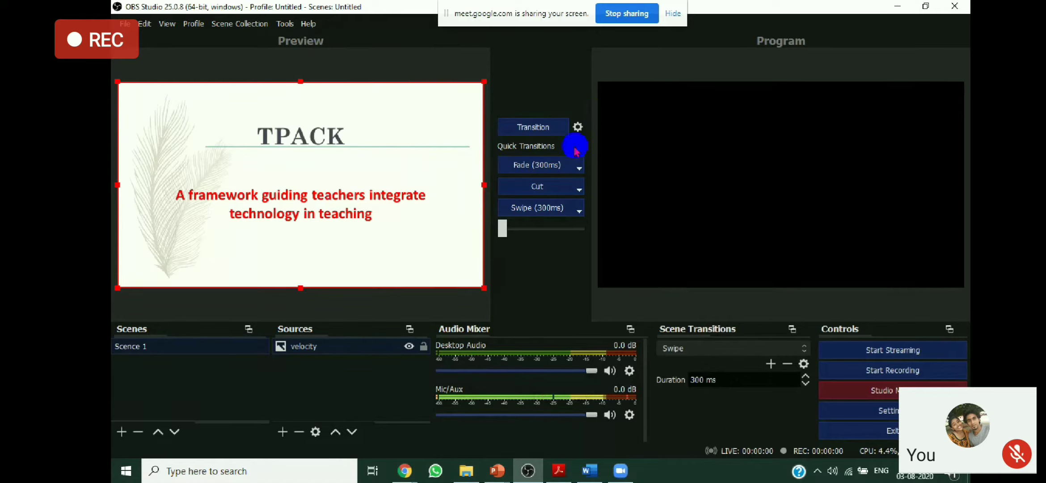
# Shrink the TPACK image to about a third of the canvas in its upper-left corner and transition the scene to the program output
pyautogui.click(554, 134)
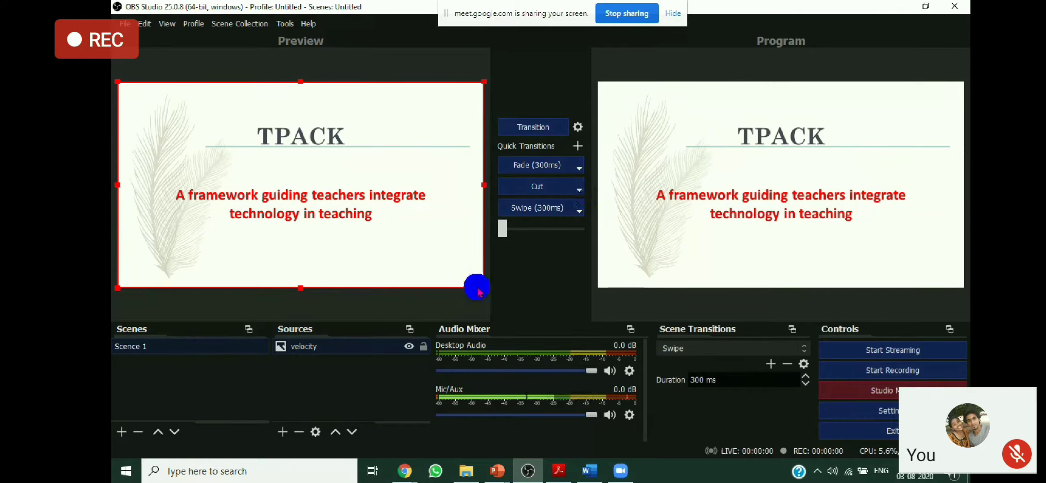
pyautogui.moveTo(477, 277); pyautogui.dragTo(241, 149)
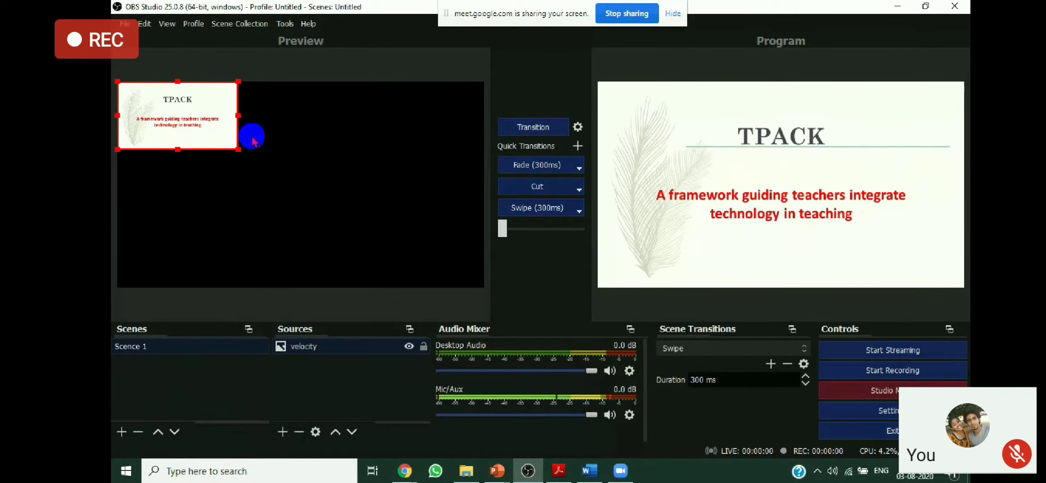
pyautogui.click(539, 129)
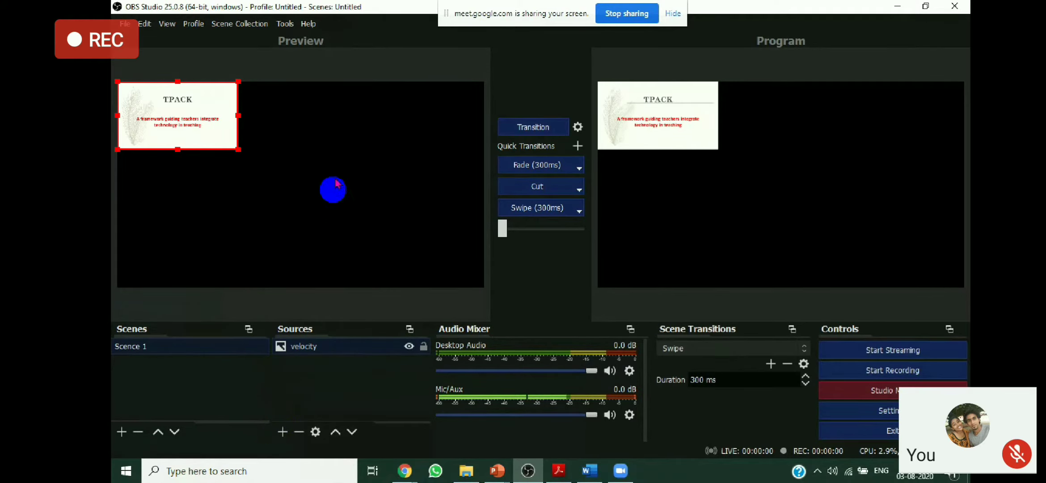
# Add a new video capture device source named My Video, using the HP TrueVision HD camera with its default settings
pyautogui.click(285, 440)
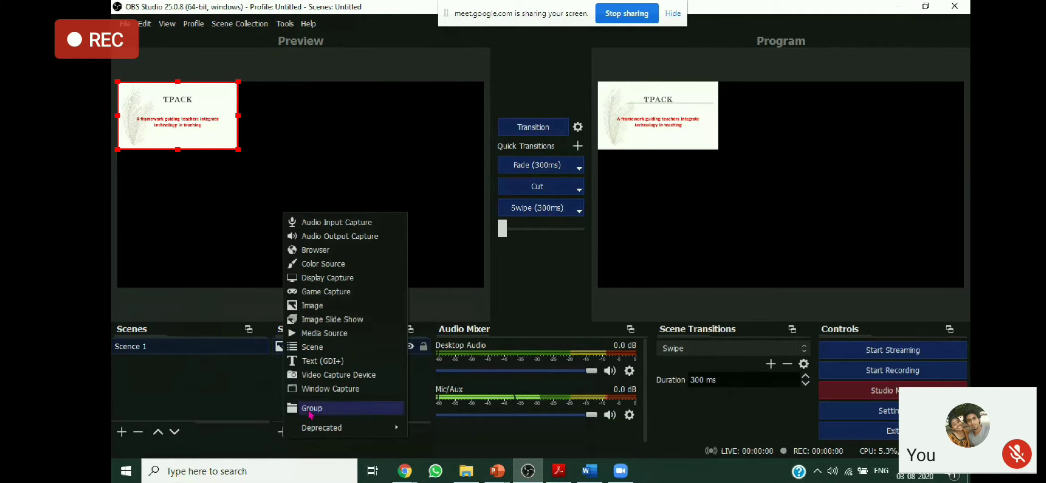
pyautogui.click(339, 375)
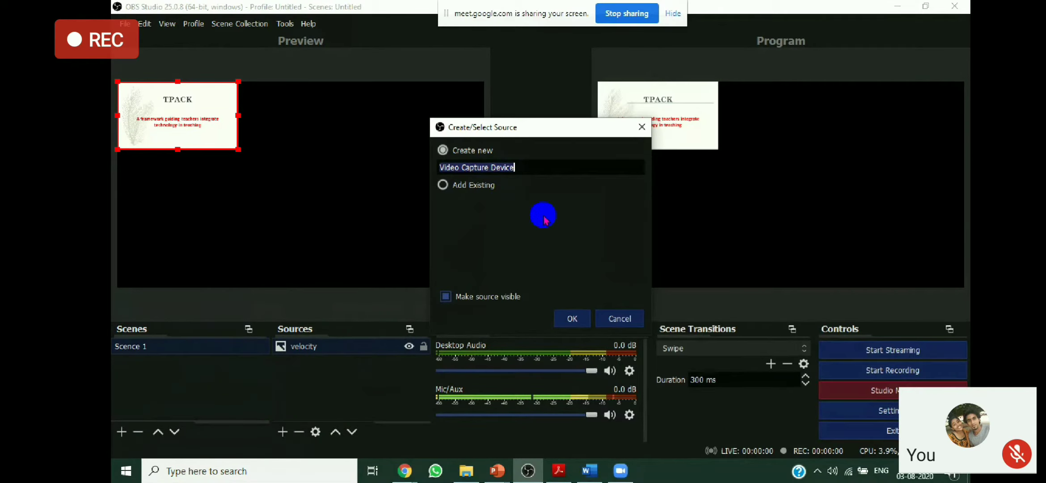
pyautogui.press('BackSpace')
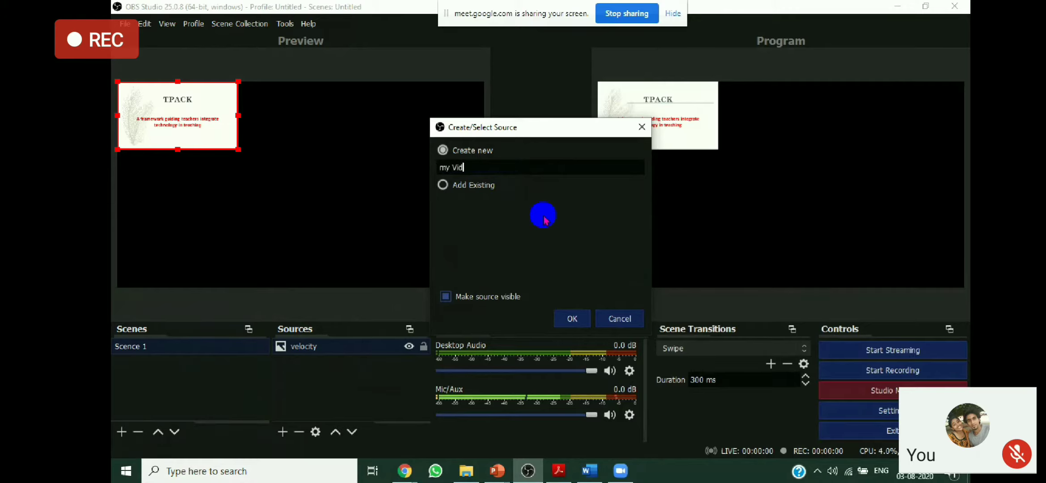
pyautogui.click(452, 168)
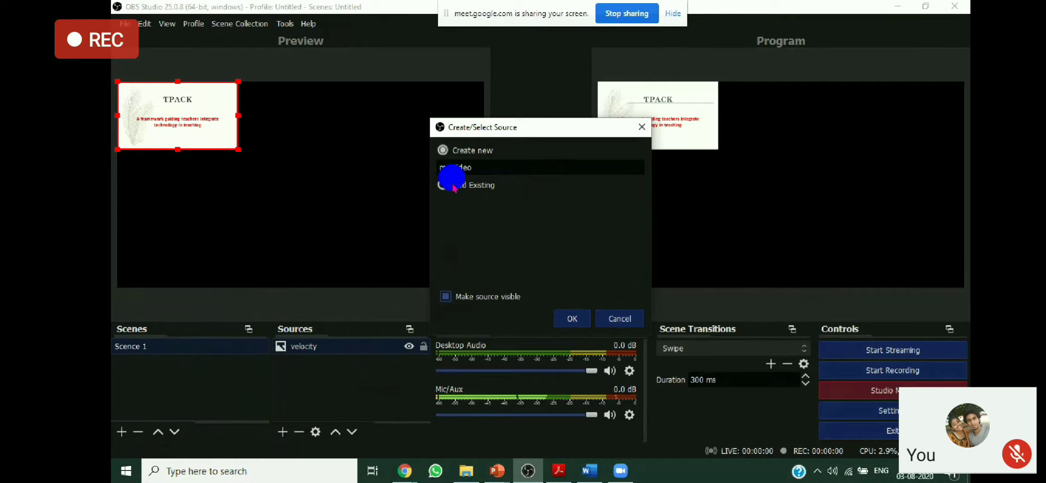
pyautogui.write('M')
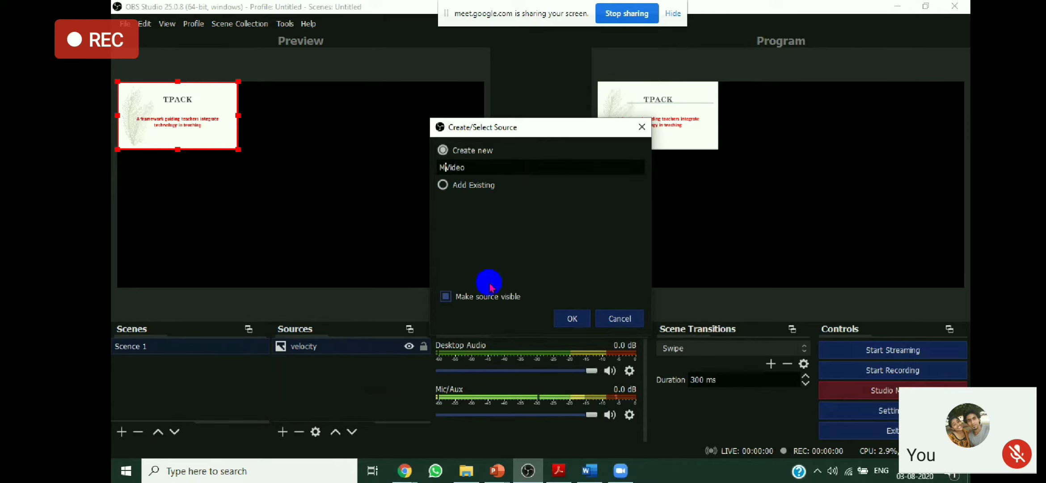
pyautogui.click(576, 319)
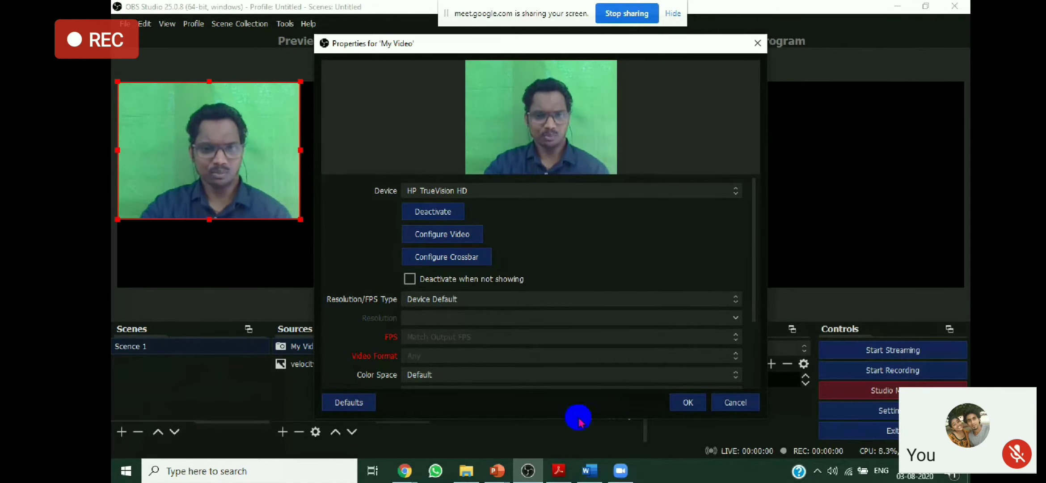
pyautogui.click(684, 405)
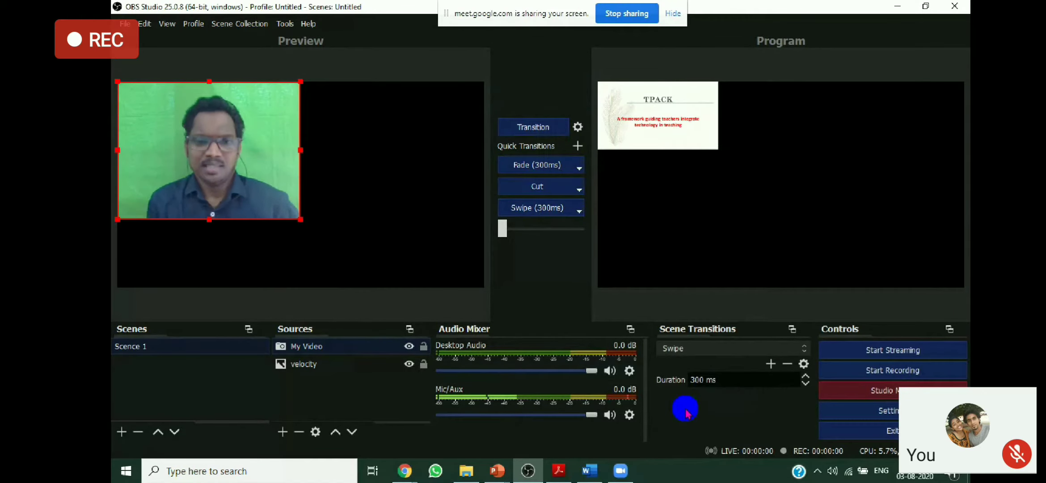
# Shrink the webcam picture to about a quarter of the canvas width and place it in the canvas's lower-right corner
pyautogui.moveTo(240, 177); pyautogui.dragTo(390, 207)
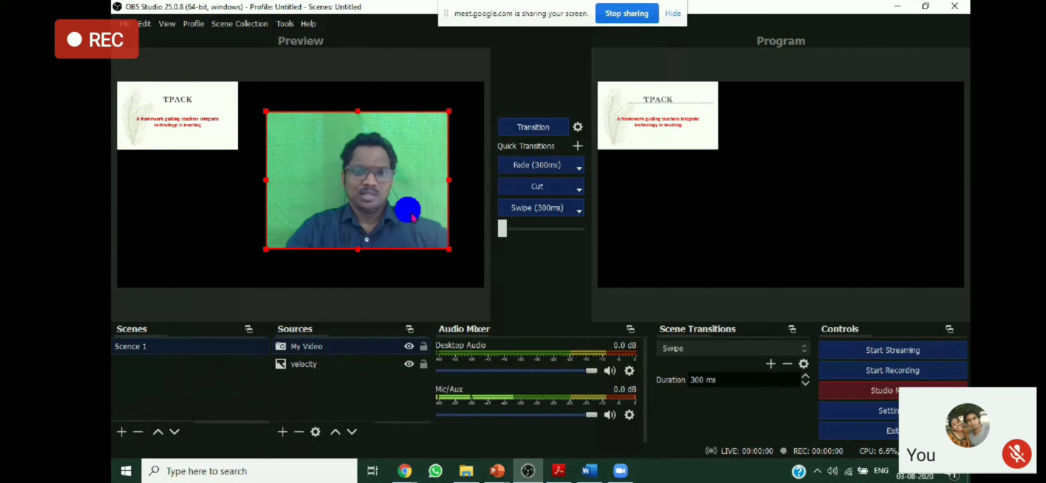
pyautogui.moveTo(265, 111); pyautogui.dragTo(354, 178)
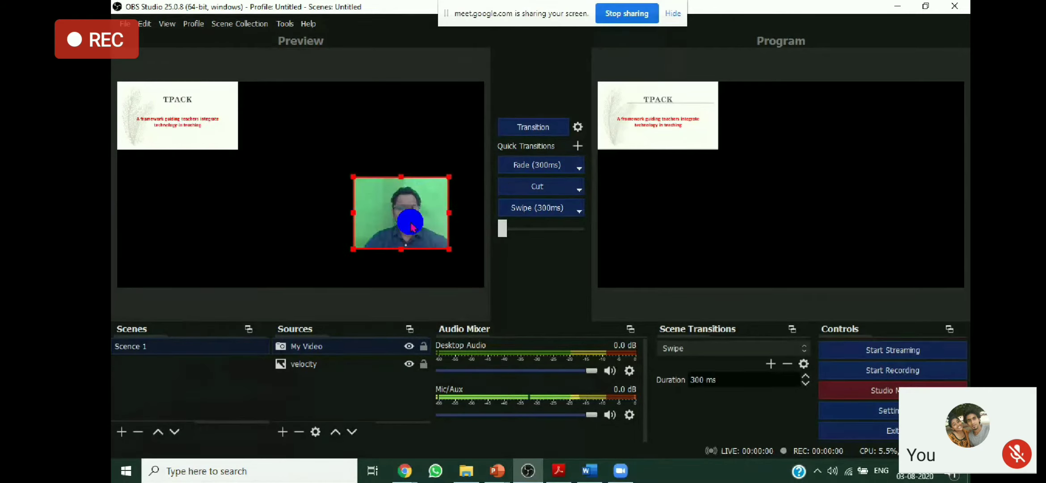
pyautogui.moveTo(413, 217); pyautogui.dragTo(454, 130)
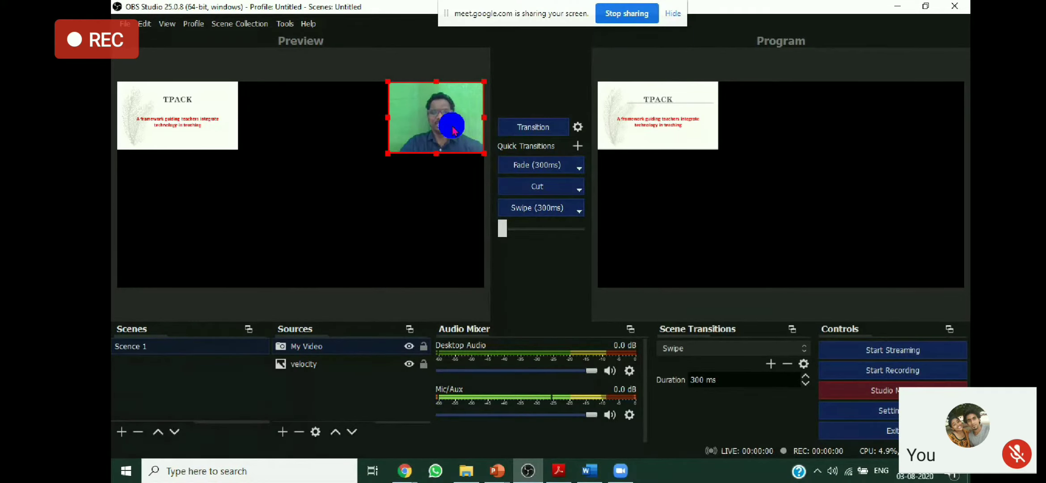
pyautogui.moveTo(461, 114); pyautogui.dragTo(197, 124)
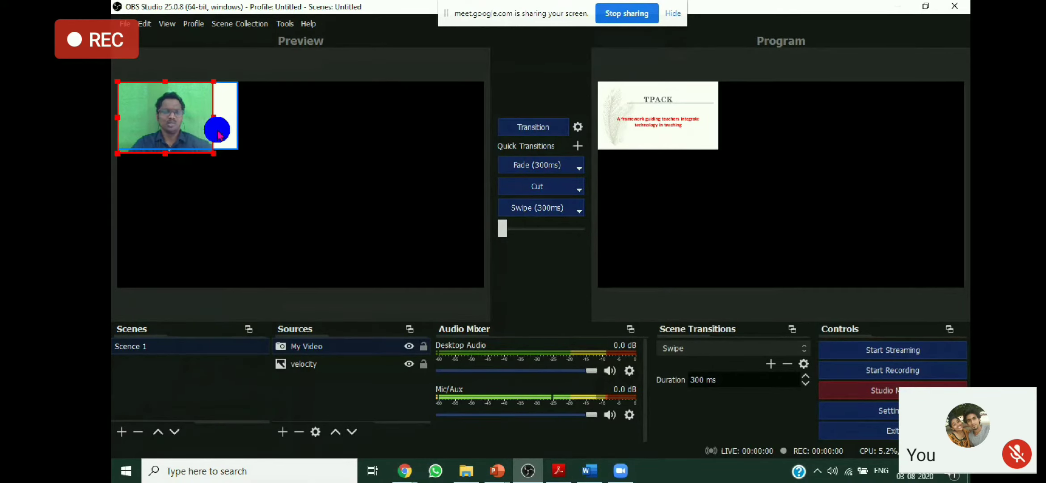
pyautogui.moveTo(175, 109); pyautogui.dragTo(450, 115)
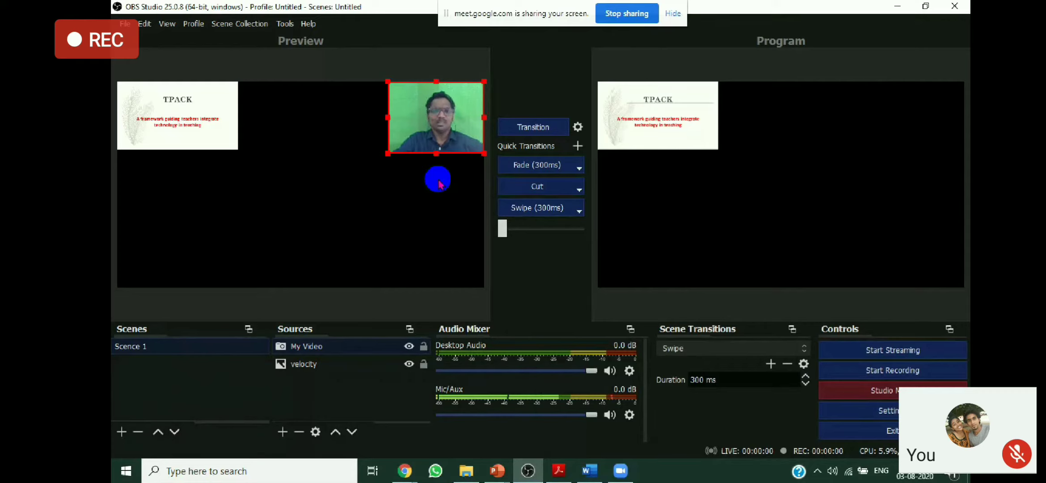
pyautogui.moveTo(448, 119); pyautogui.dragTo(454, 257)
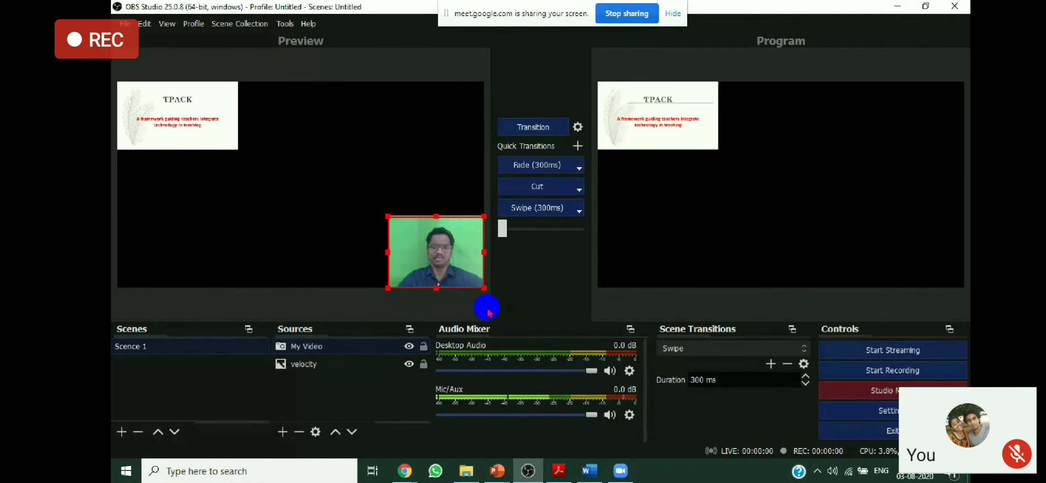
# Enlarge the TPACK image to cover the whole canvas and apply the Fit to screen transform
pyautogui.click(199, 97)
pyautogui.moveTo(236, 151); pyautogui.dragTo(481, 286)
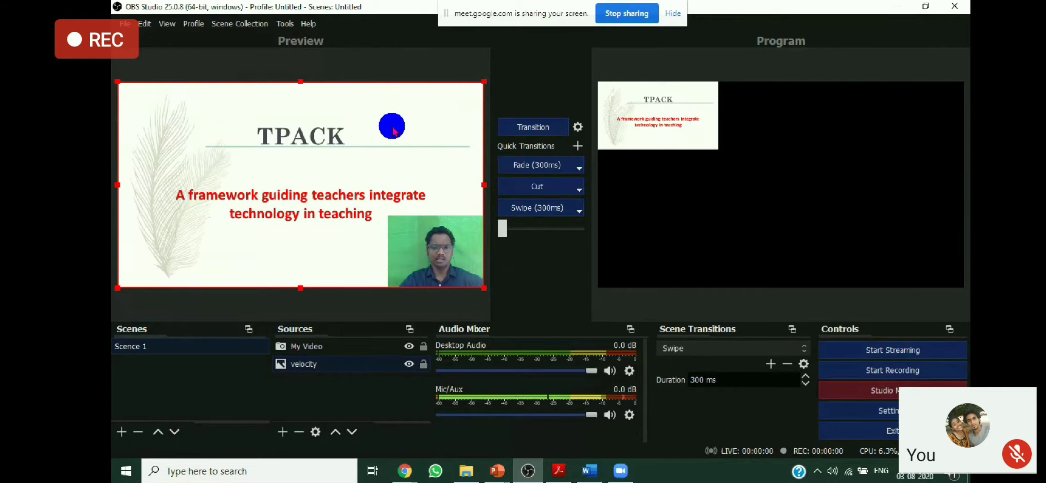
pyautogui.rightClick(385, 115)
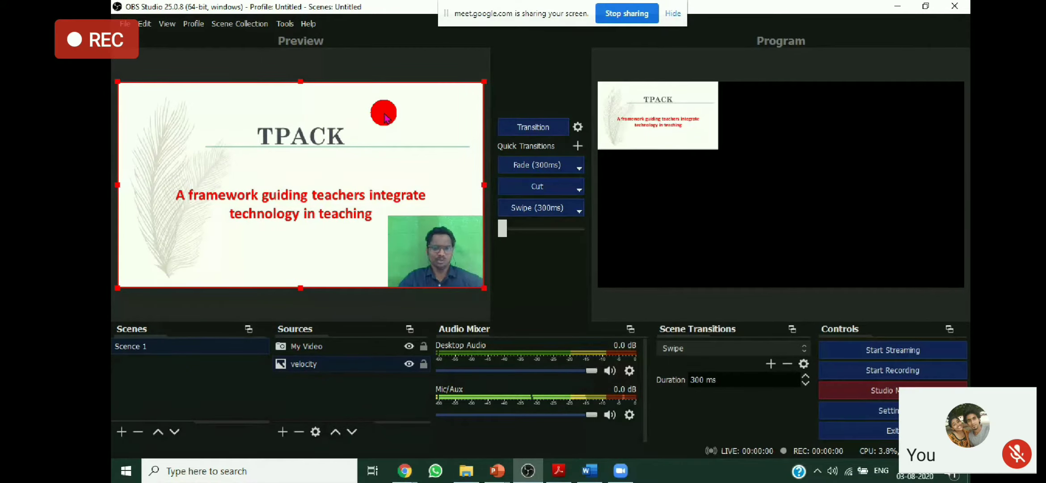
pyautogui.click(374, 116)
pyautogui.rightClick(373, 125)
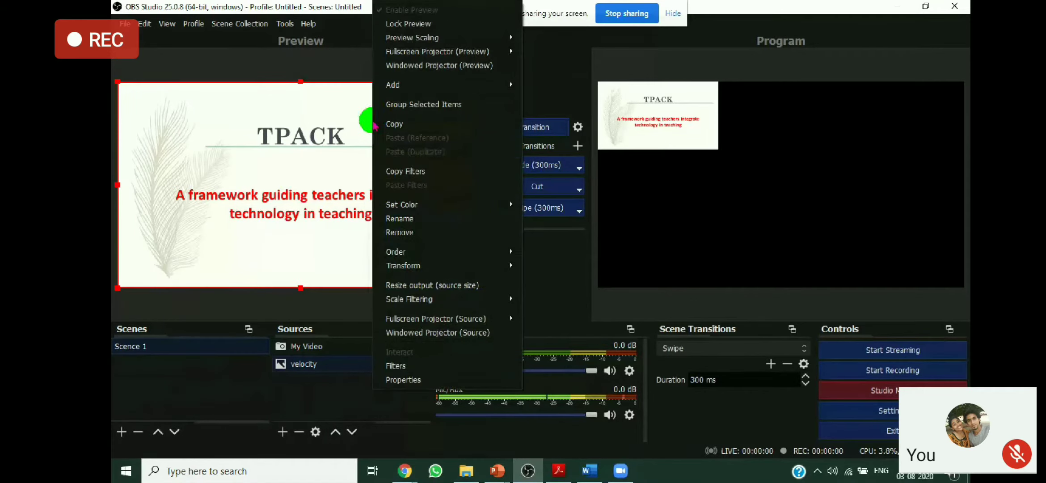
pyautogui.moveTo(414, 266)
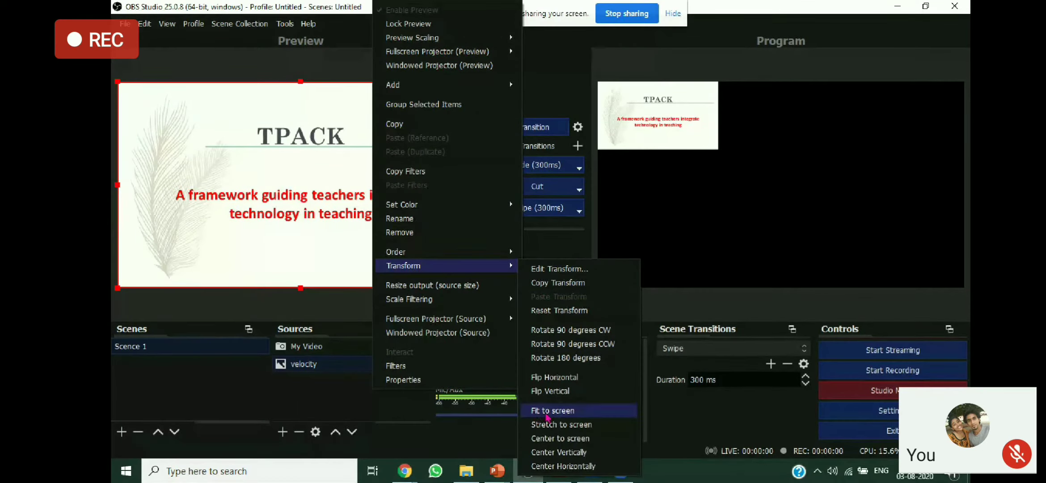
pyautogui.click(546, 411)
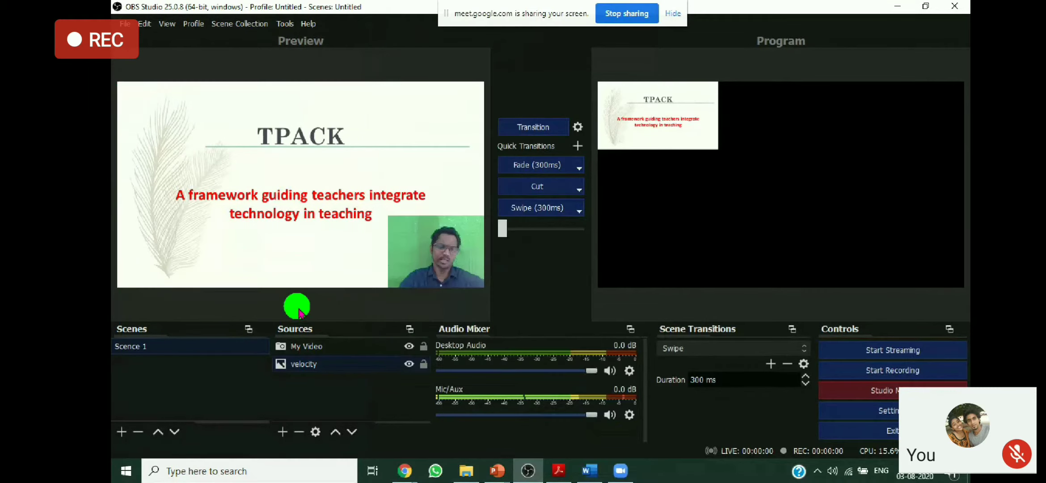
# Fit the webcam source to the screen, then shrink it into the canvas's lower-right corner and narrow its frame to the picture
pyautogui.rightClick(442, 259)
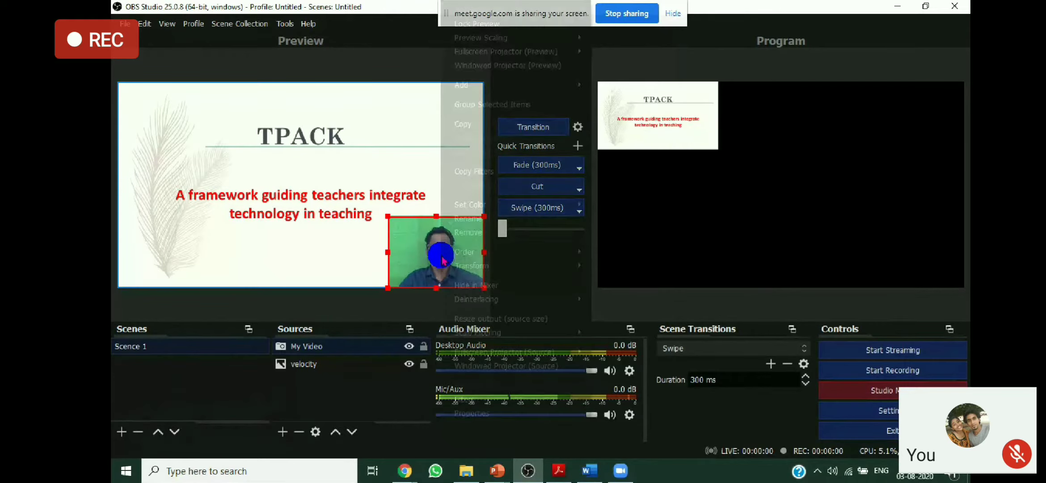
pyautogui.moveTo(491, 271)
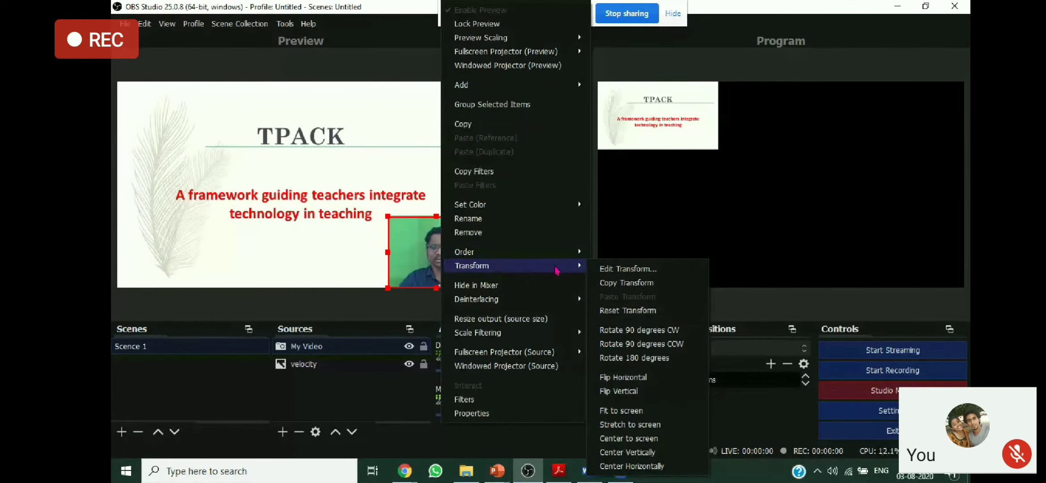
pyautogui.click(612, 411)
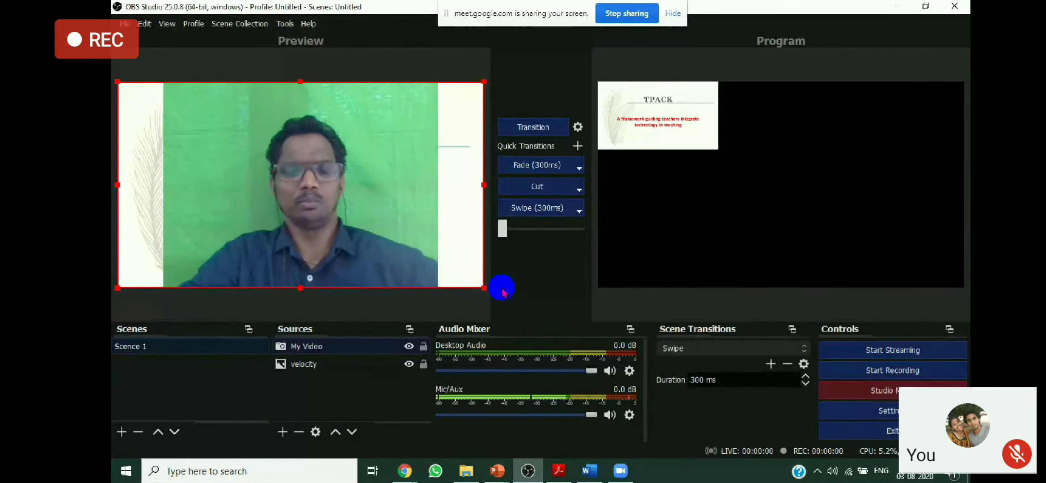
pyautogui.moveTo(118, 82); pyautogui.dragTo(398, 247)
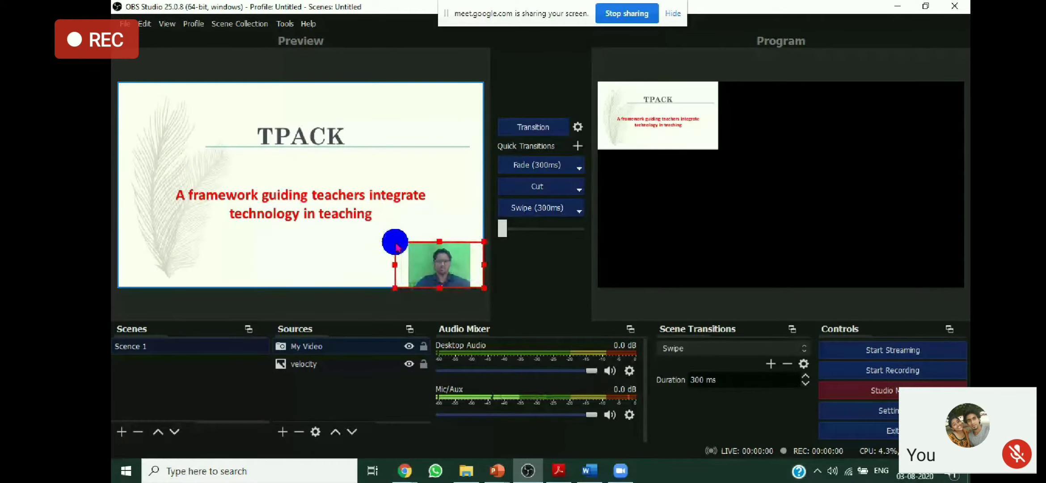
pyautogui.moveTo(484, 265)
pyautogui.mouseDown()
pyautogui.moveTo(462, 272)
pyautogui.moveTo(465, 263)
pyautogui.mouseUp()
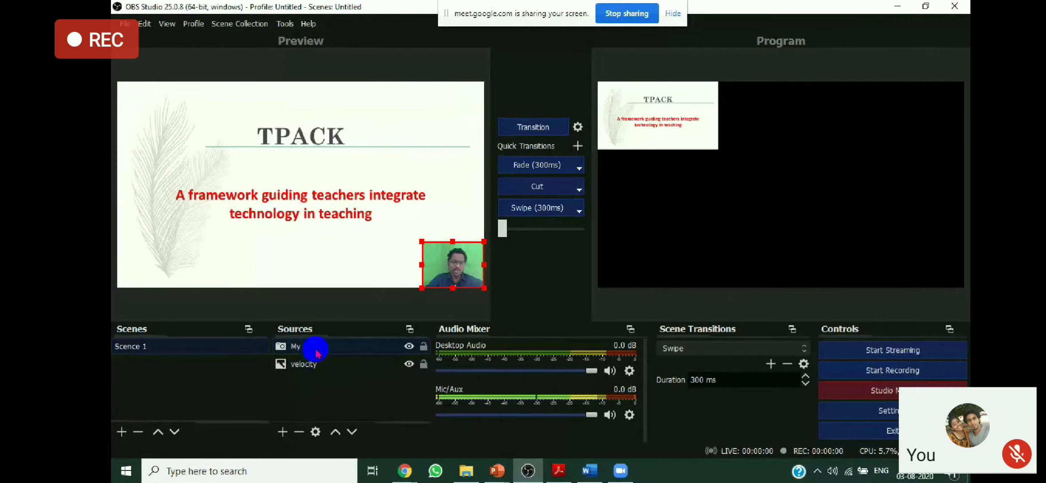
# Move My Video below velocity in the source order and shift the TPACK image left to uncover the webcam picture
pyautogui.moveTo(308, 360); pyautogui.dragTo(309, 365)
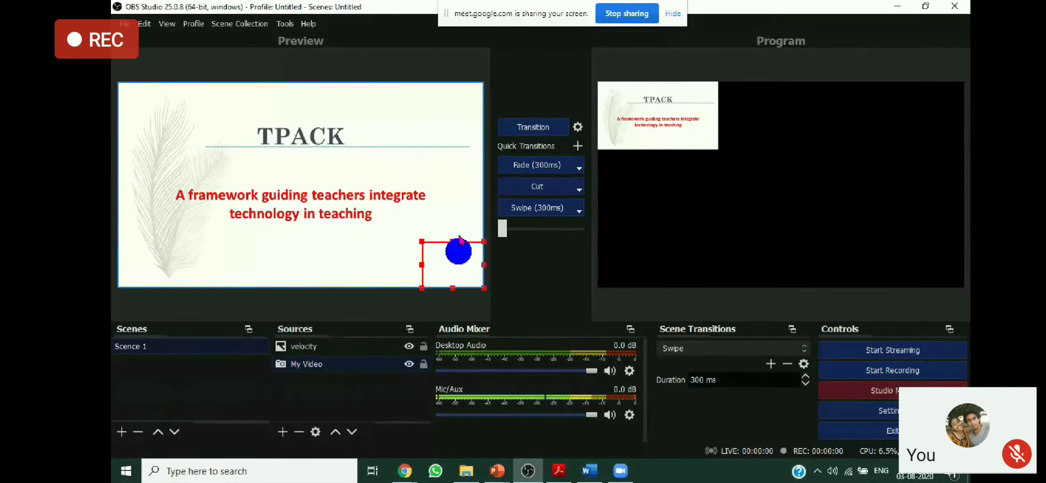
pyautogui.click(478, 204)
pyautogui.moveTo(484, 198); pyautogui.dragTo(386, 198)
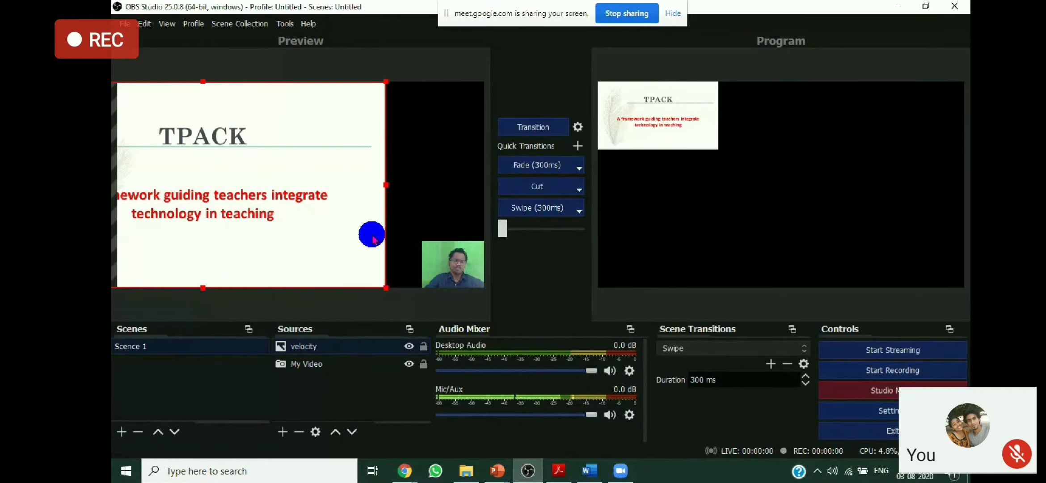
# Fit the TPACK image to the screen again and restore My Video above velocity in the source order
pyautogui.rightClick(300, 187)
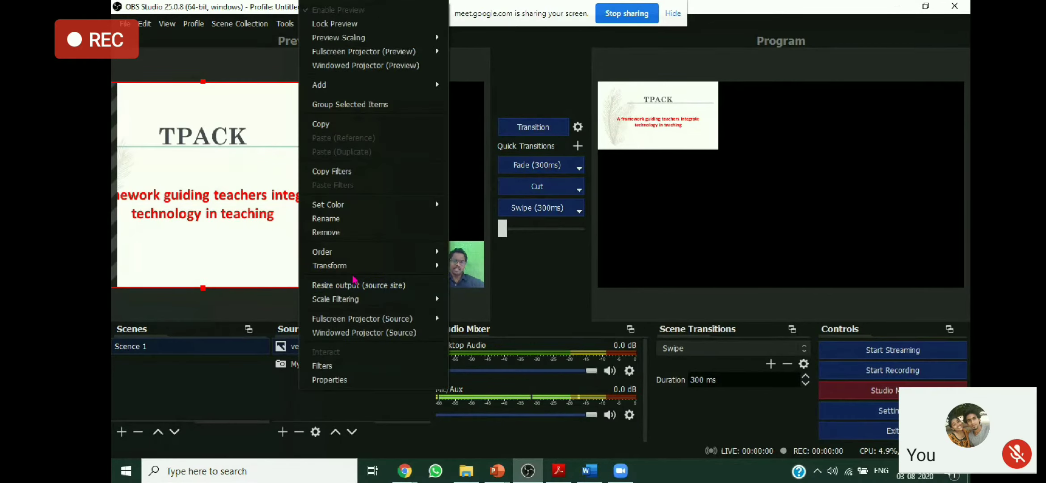
pyautogui.moveTo(429, 267)
pyautogui.click(486, 409)
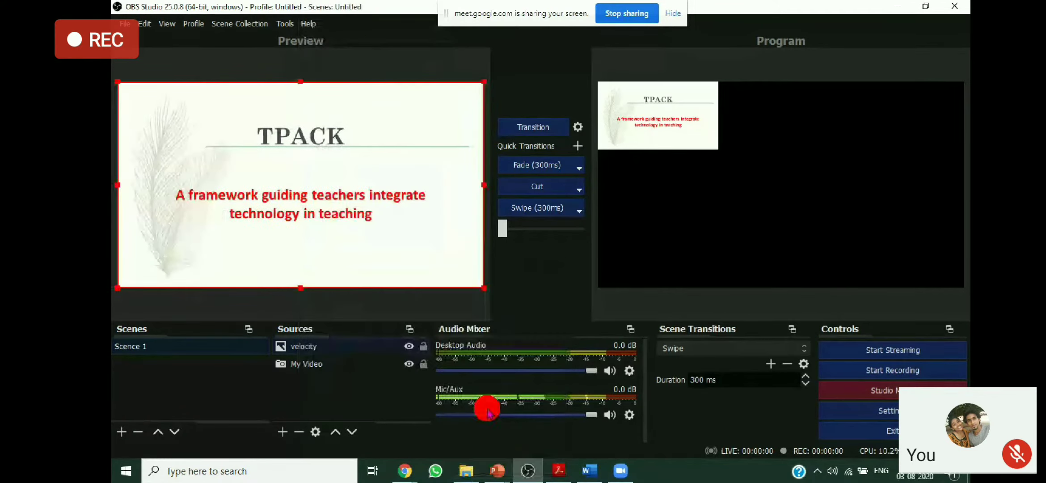
pyautogui.click(306, 372)
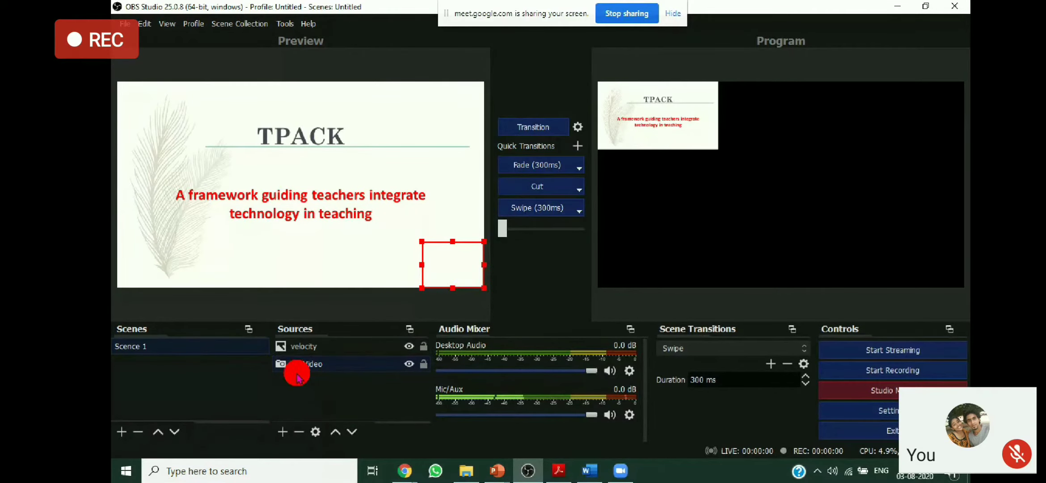
pyautogui.moveTo(306, 353); pyautogui.dragTo(304, 369)
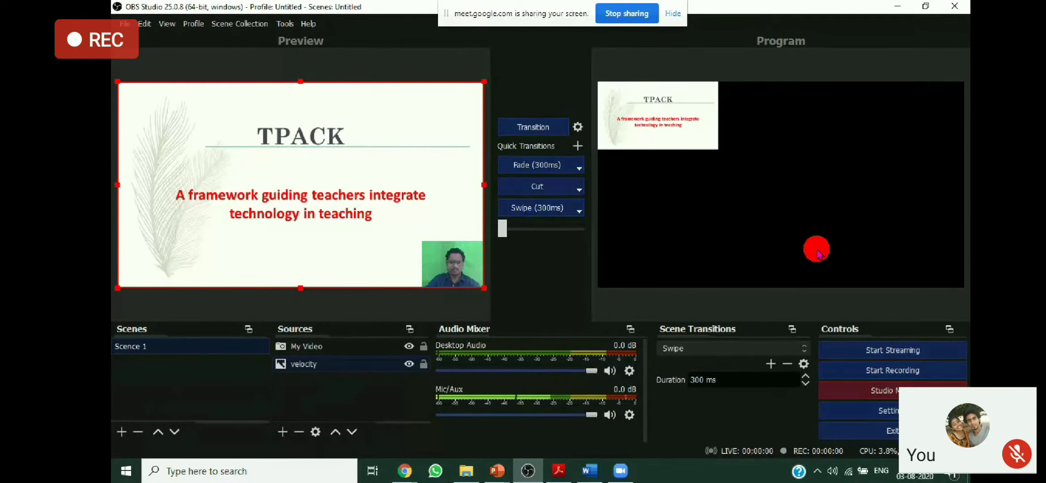
pyautogui.moveTo(593, 455)
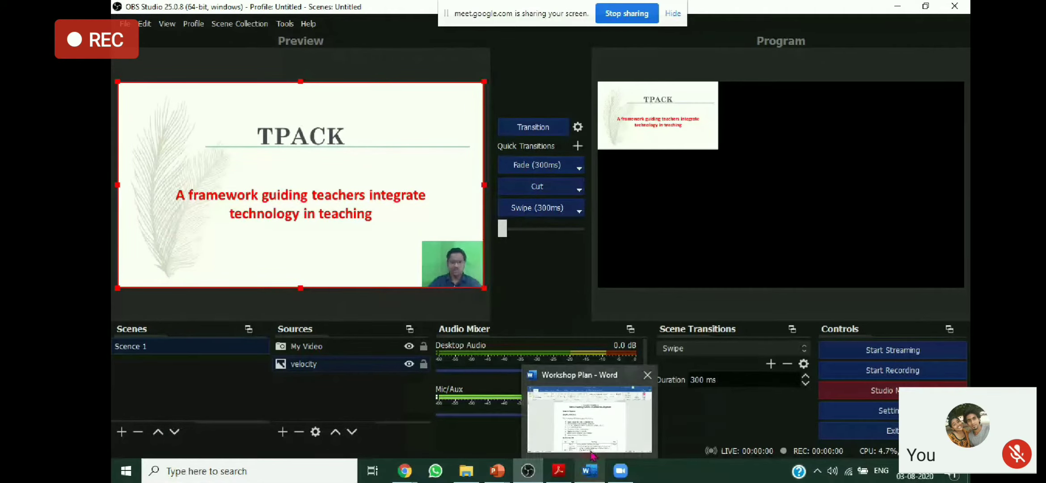